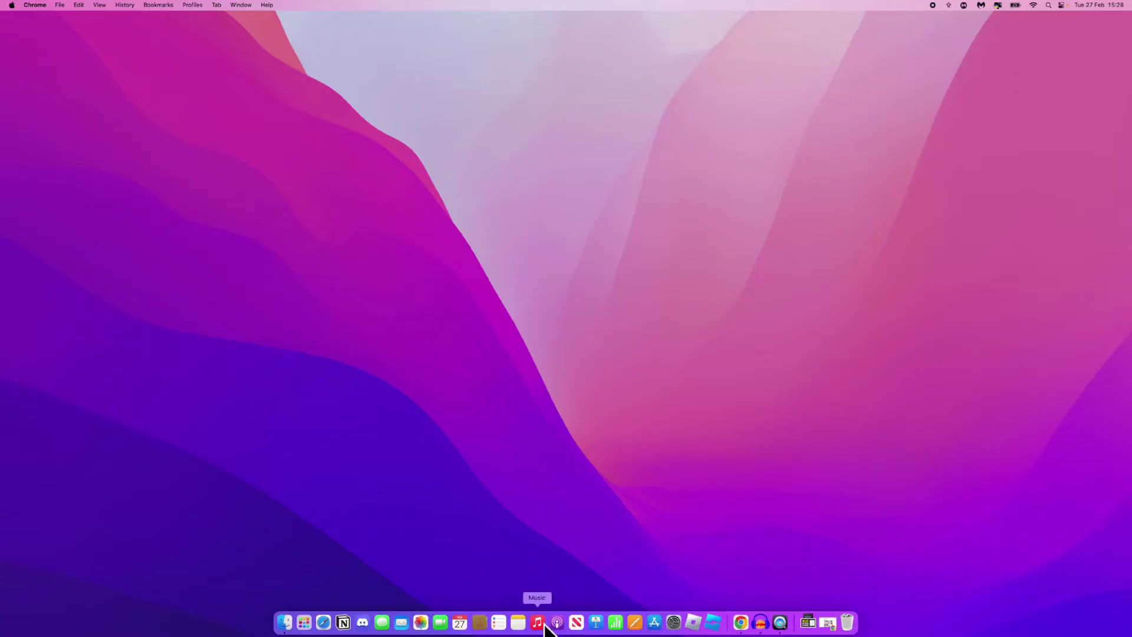
- Launch the App Store from the Launchpad grid of installed apps
click(304, 622)
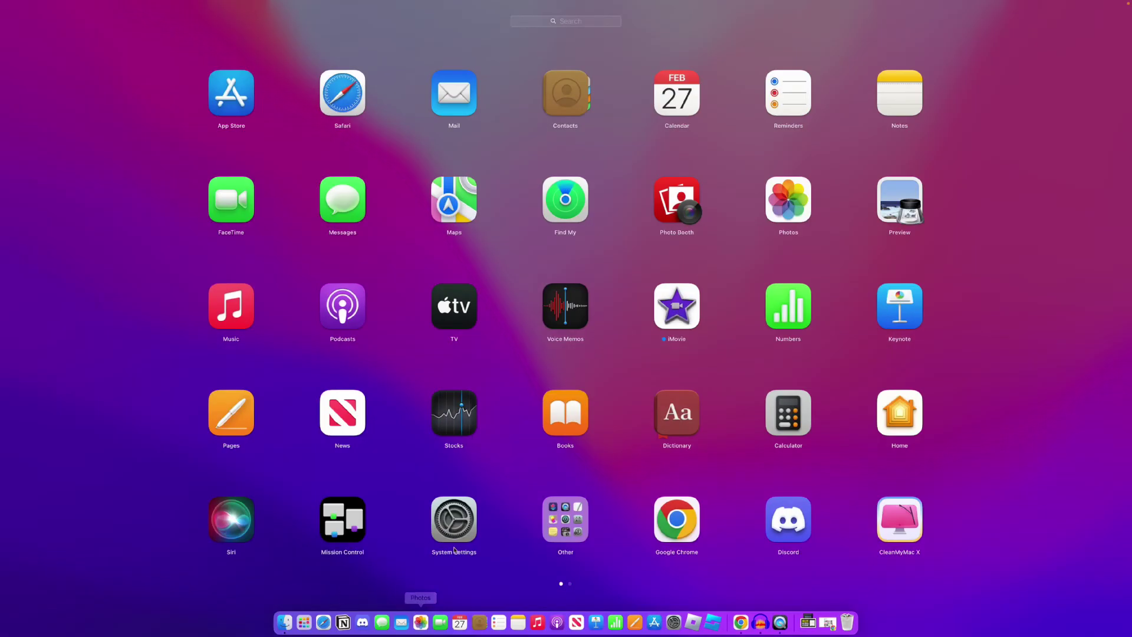
click(231, 105)
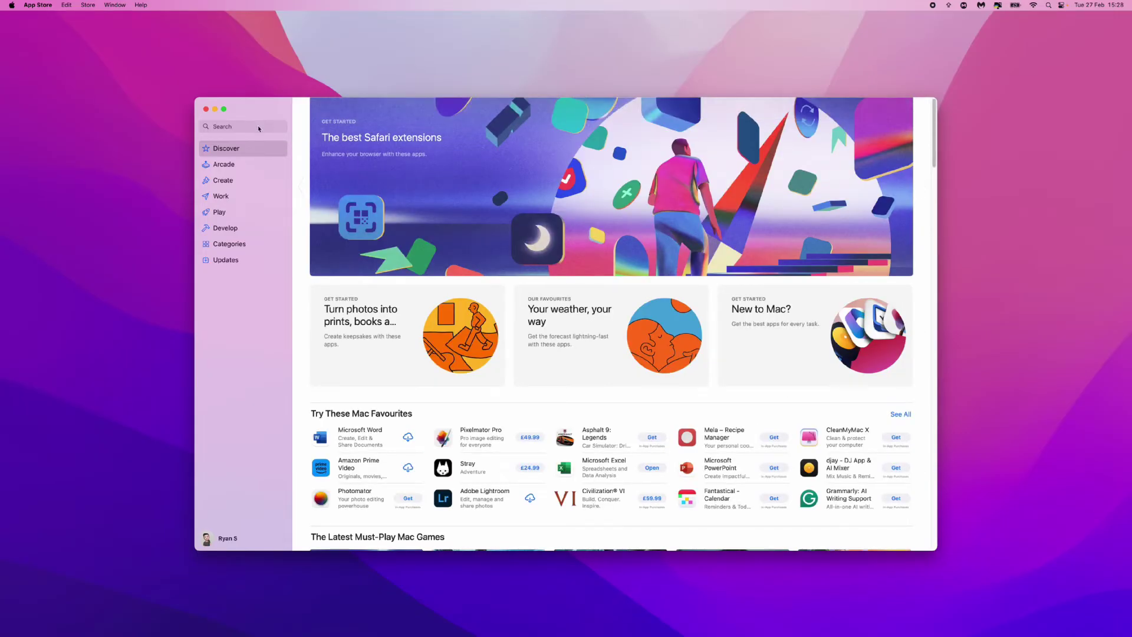
- Search the store for 'geometry dash' using the GEOM suggestion
click(257, 128)
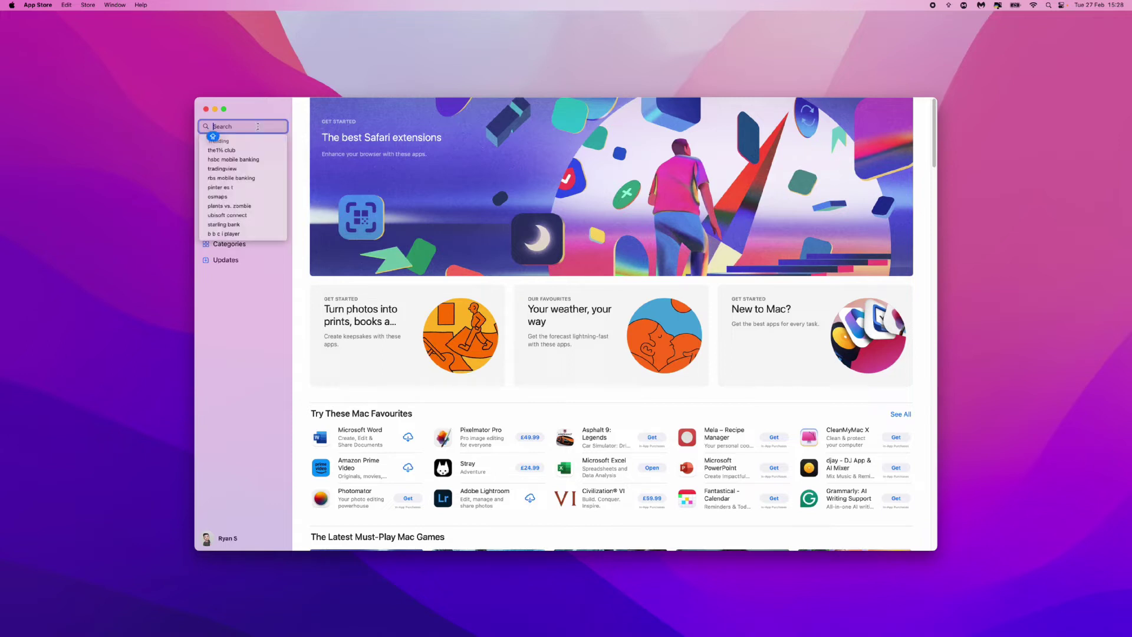
text(GE)
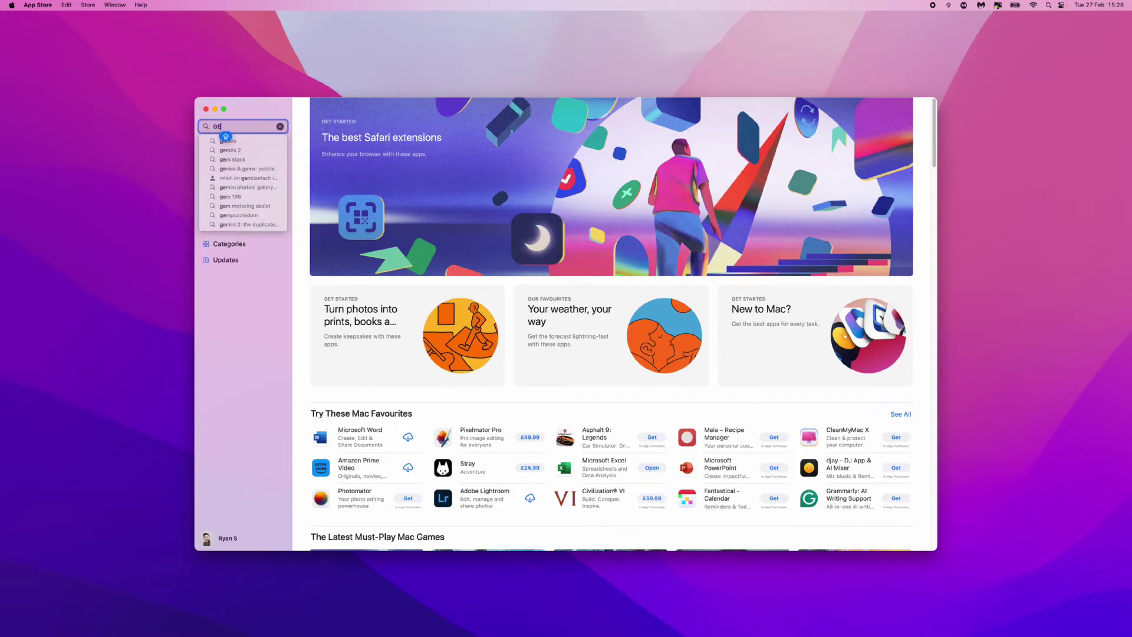
text(OM)
click(232, 141)
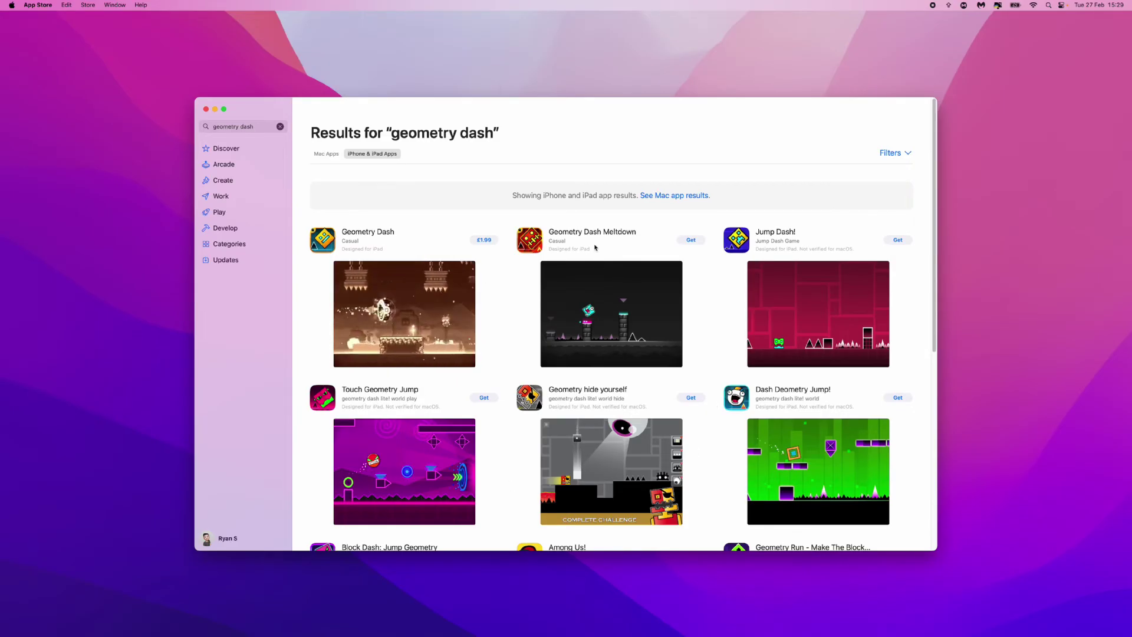
- Get and install the free Geometry Dash Meltdown from its app page
click(590, 237)
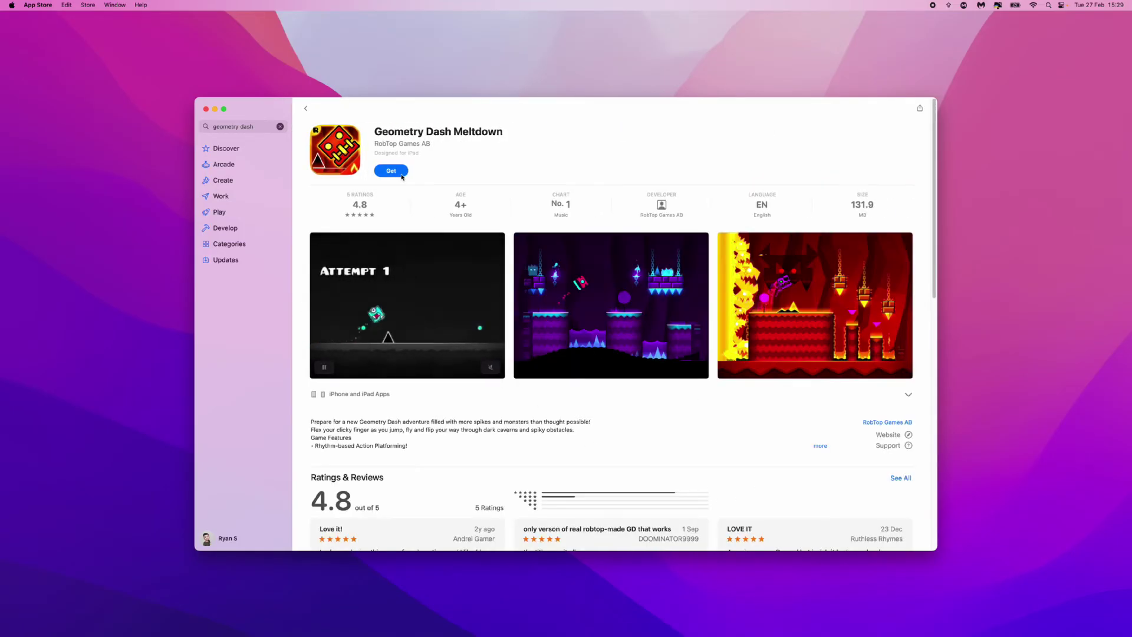
click(391, 172)
click(390, 172)
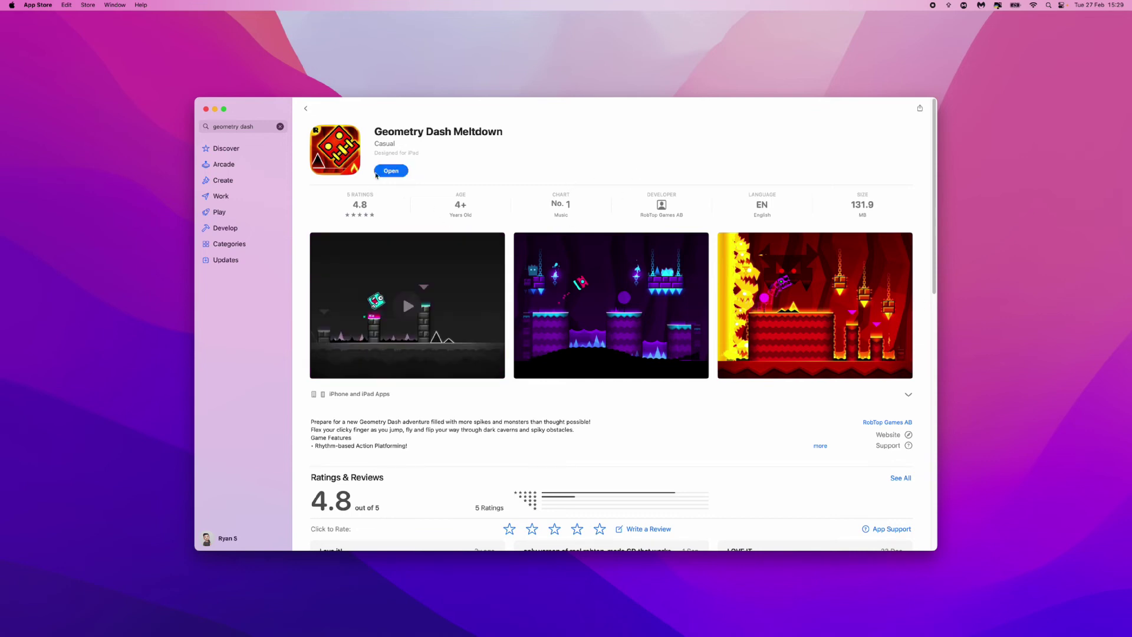
- Launch Geometry Dash Meltdown, dismiss the Input & Gesture notice and accept the terms to reach the main menu
click(393, 174)
click(571, 308)
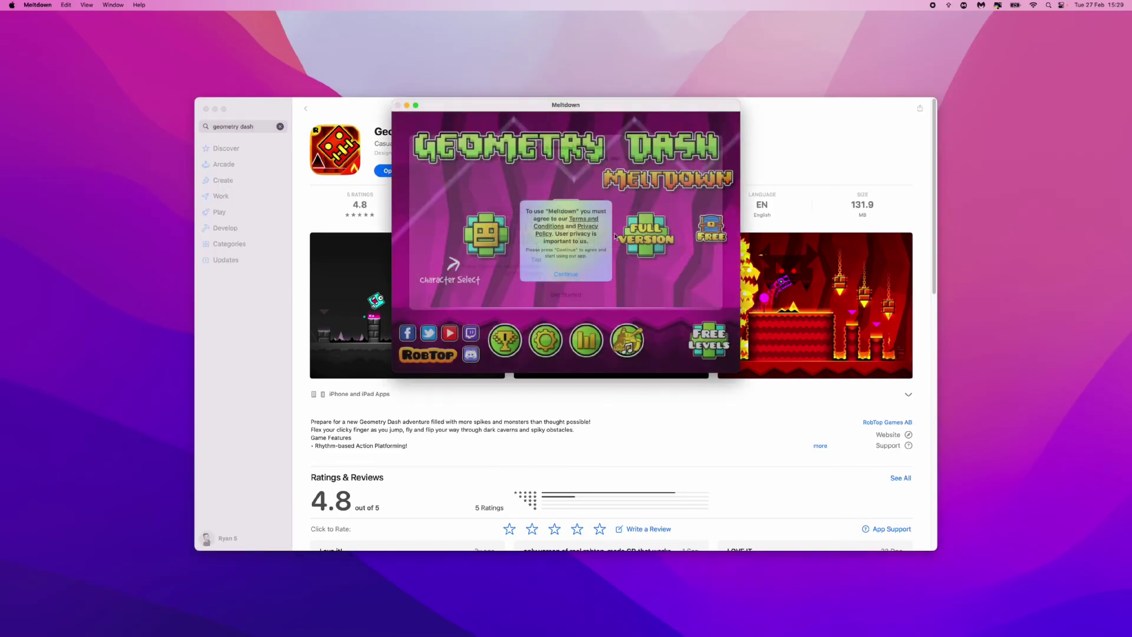
click(566, 274)
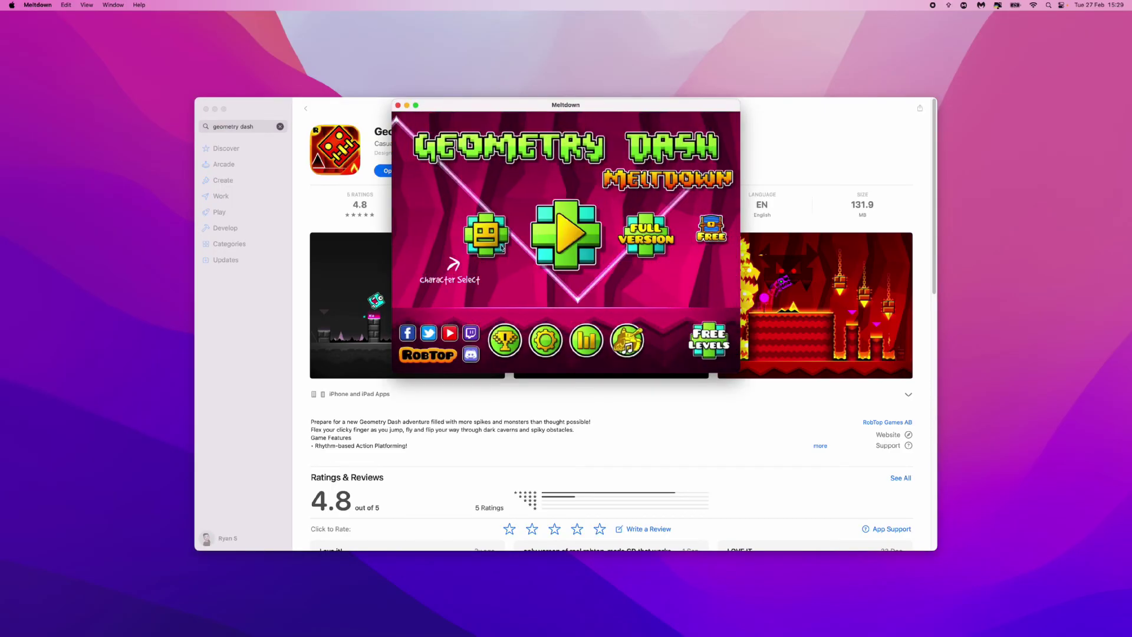